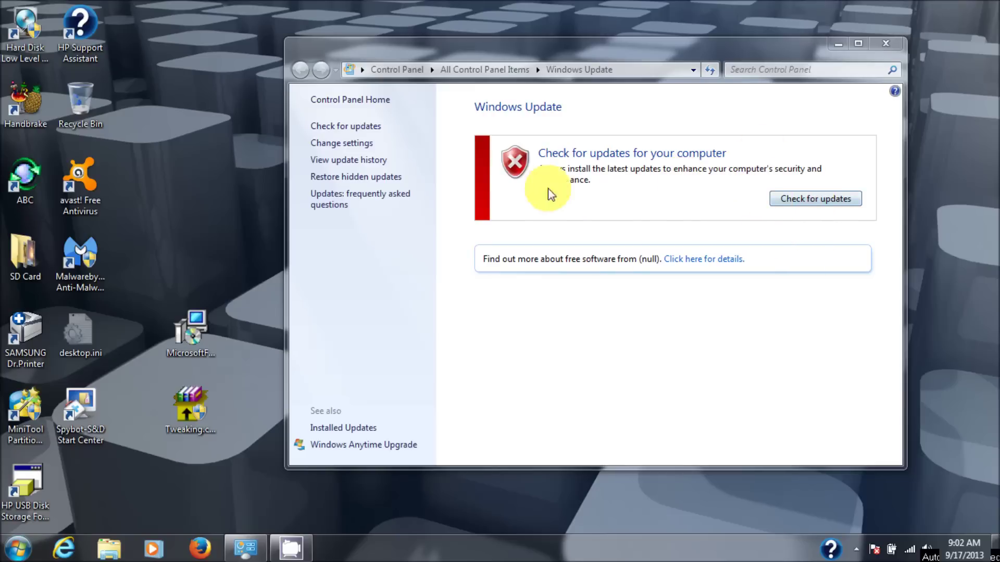
Retry the update check, dismiss the service-not-running error, and launch Computer Management from Computer.
left_click(782, 202)
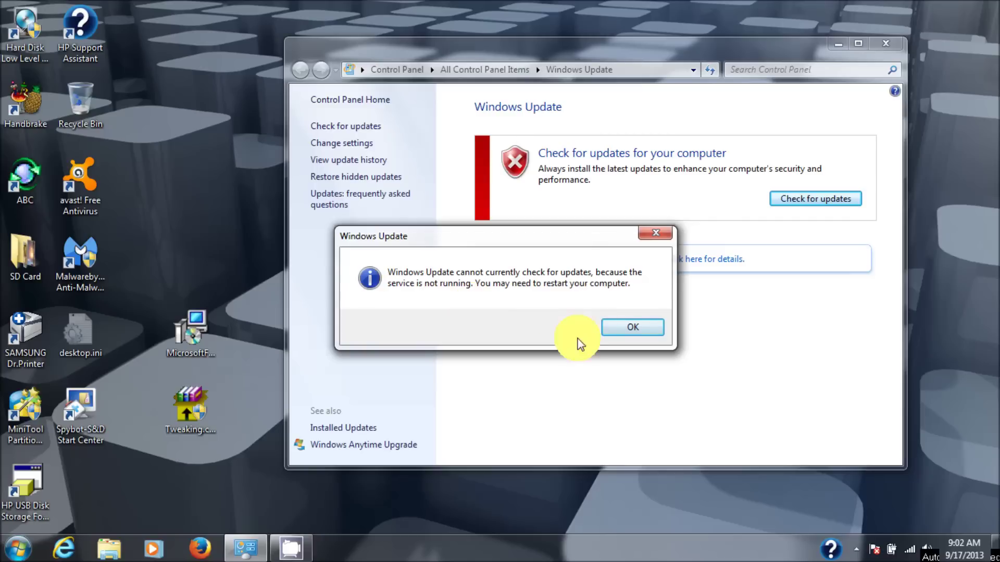
left_click(644, 332)
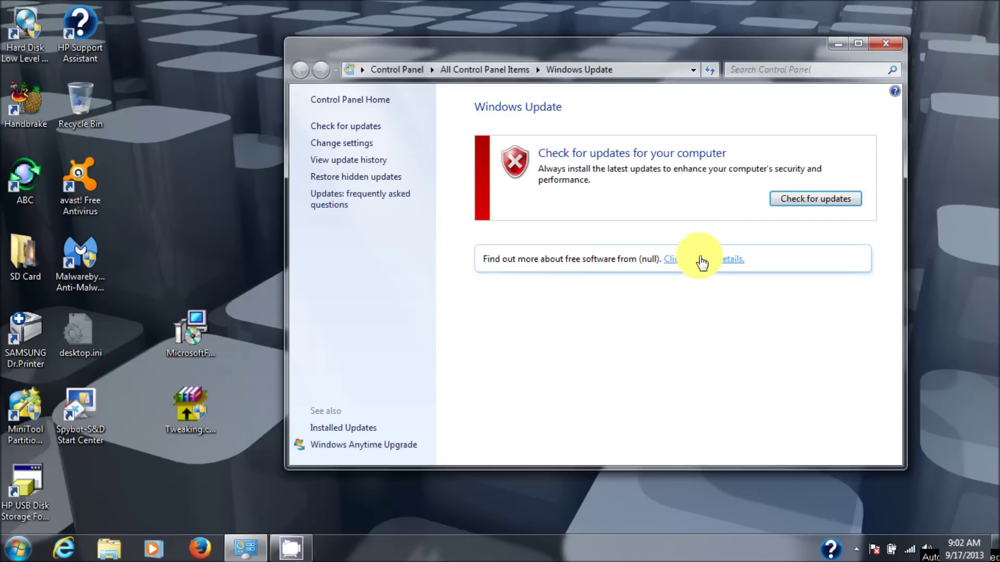
left_click(2, 554)
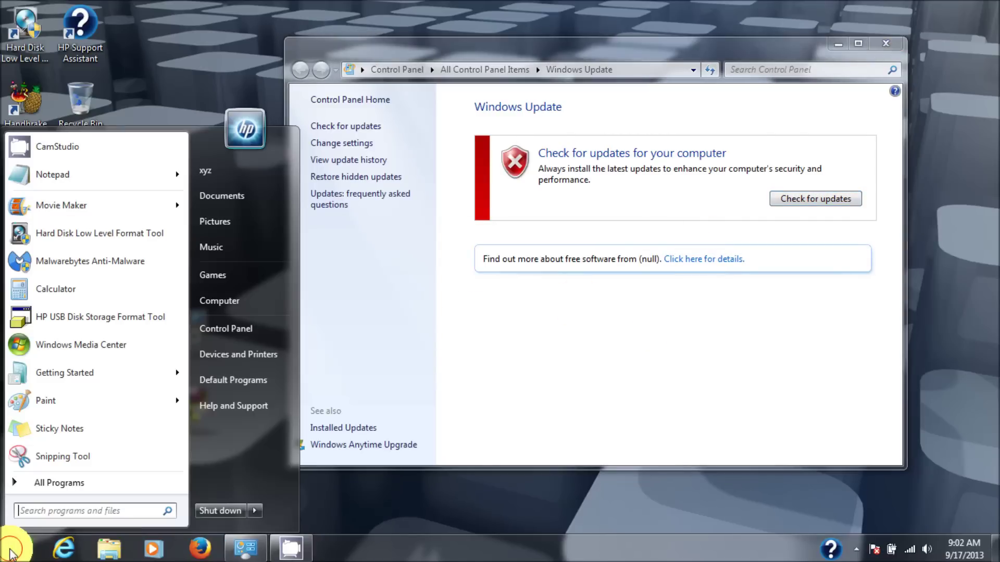
right_click(228, 308)
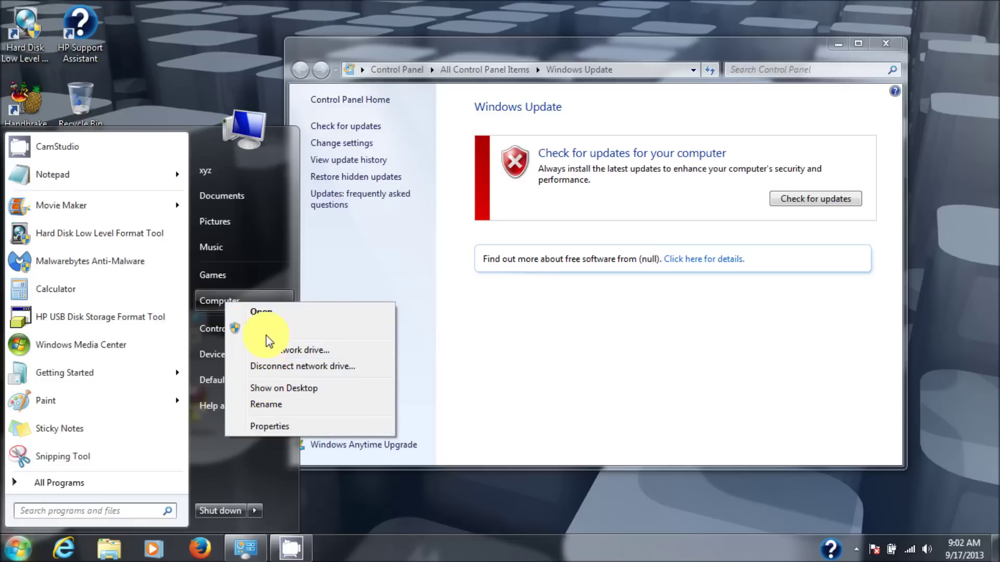
key("Escape")
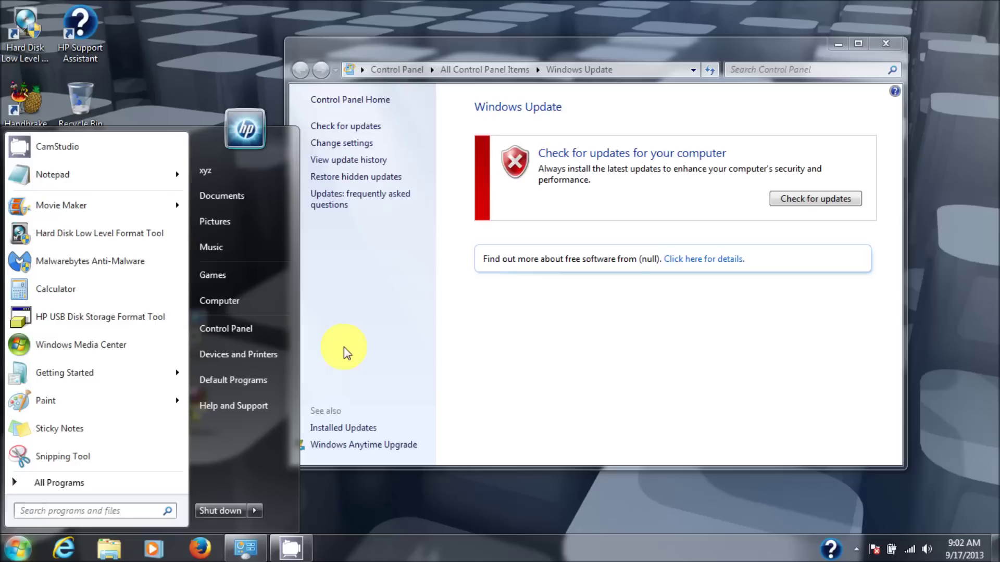
left_click(349, 487)
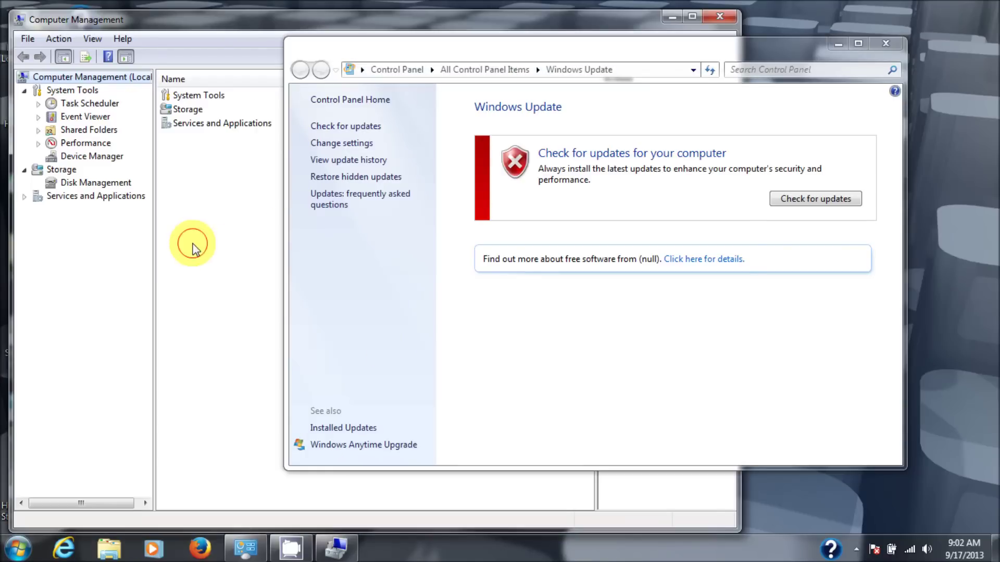
Show Services under Services and Applications, scroll the service list, then close Computer Management.
left_click(192, 245)
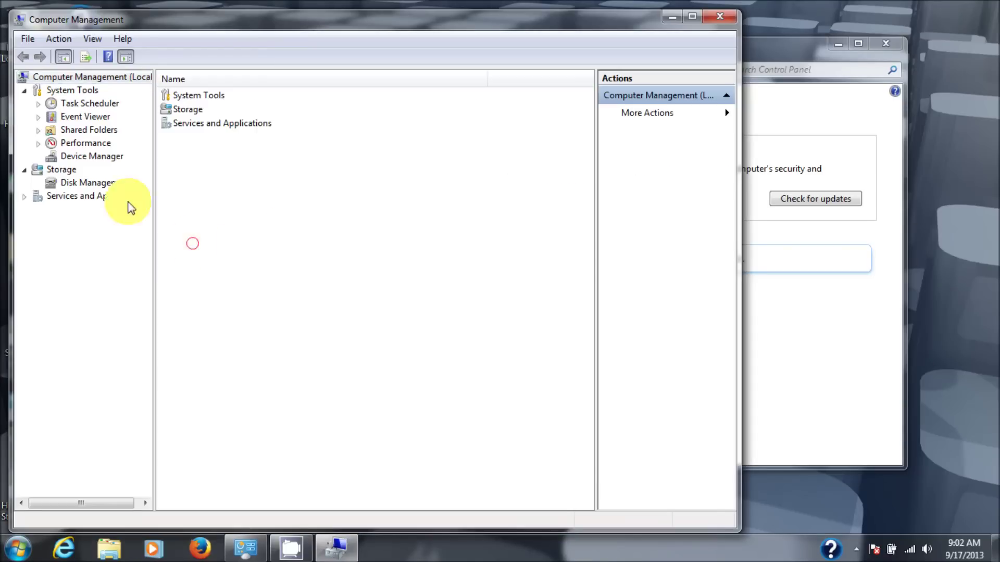
left_click(23, 197)
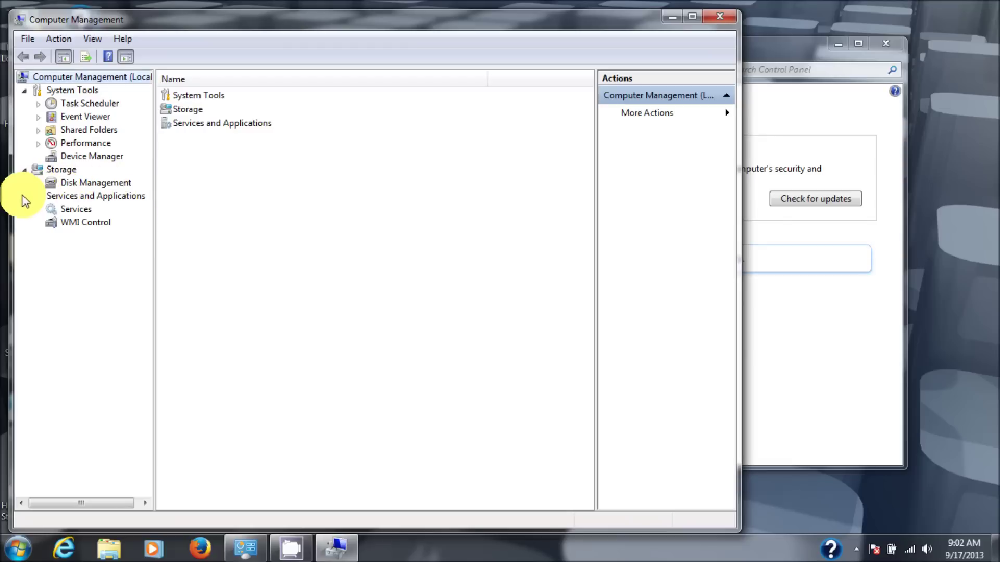
left_click(67, 210)
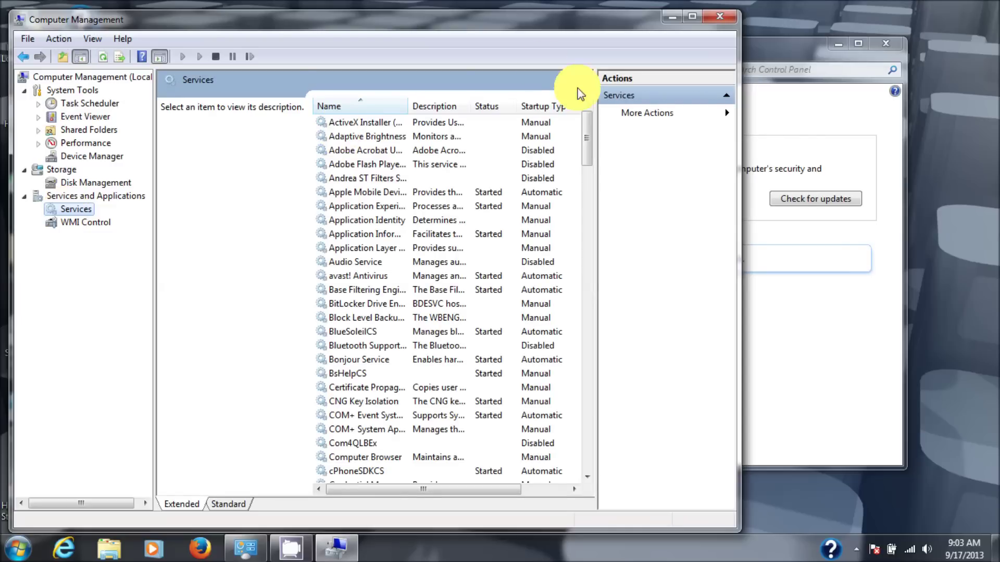
mouse_move(589, 133)
left_mouse_down()
mouse_move(589, 158)
mouse_move(589, 133)
left_mouse_up()
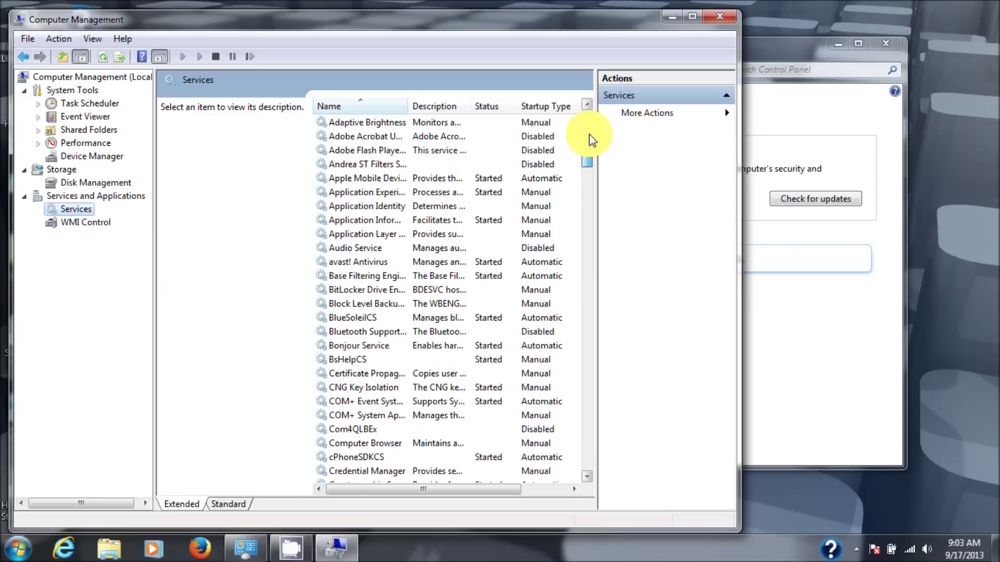
left_click_drag(589, 134, 589, 140)
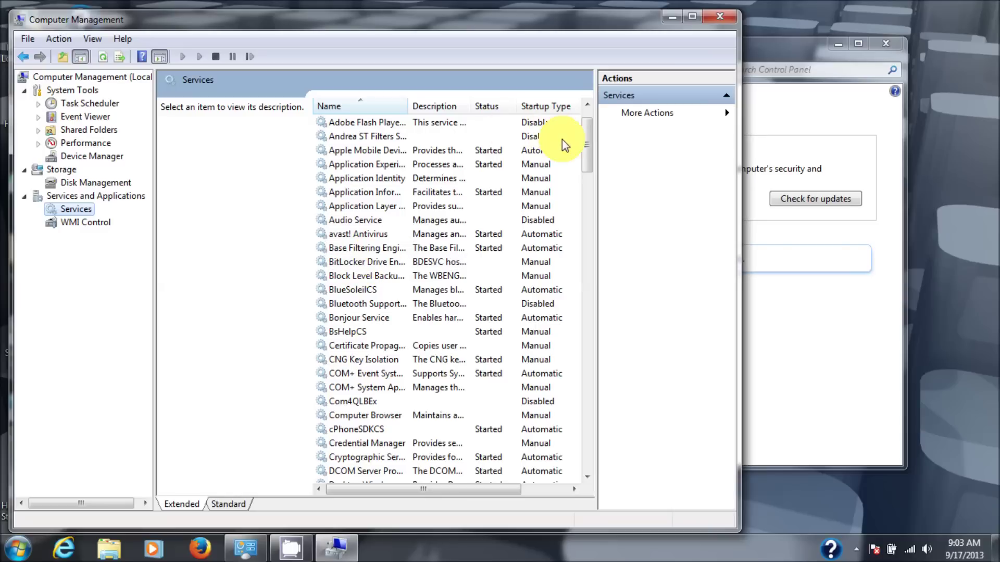
scroll(591, 135, "down", 2)
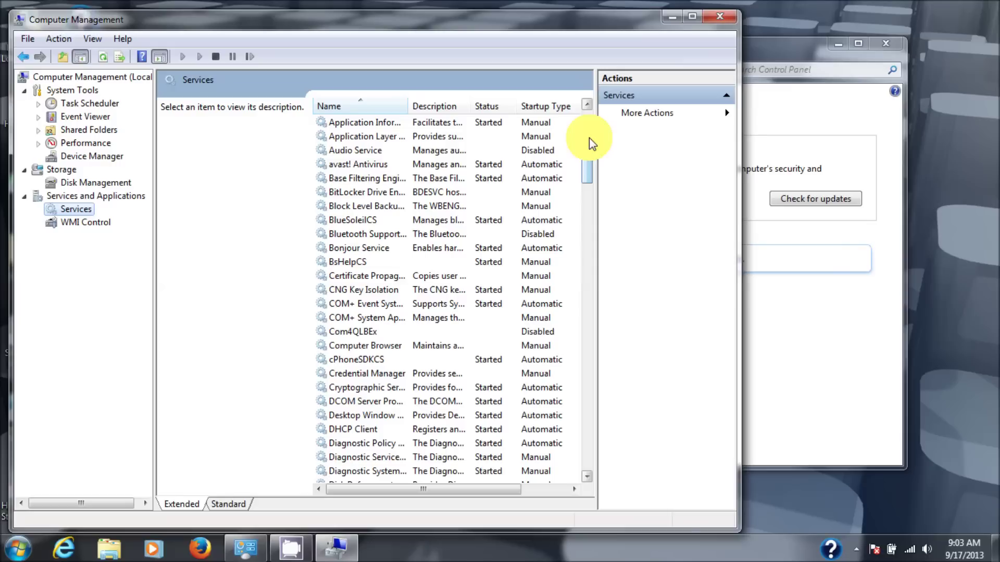
left_click_drag(587, 147, 573, 437)
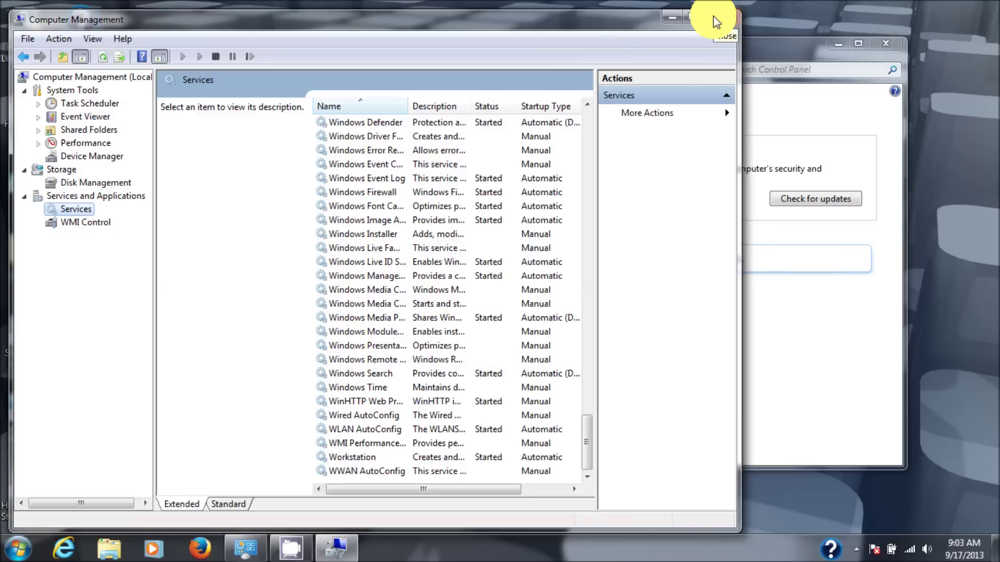
left_click(716, 21)
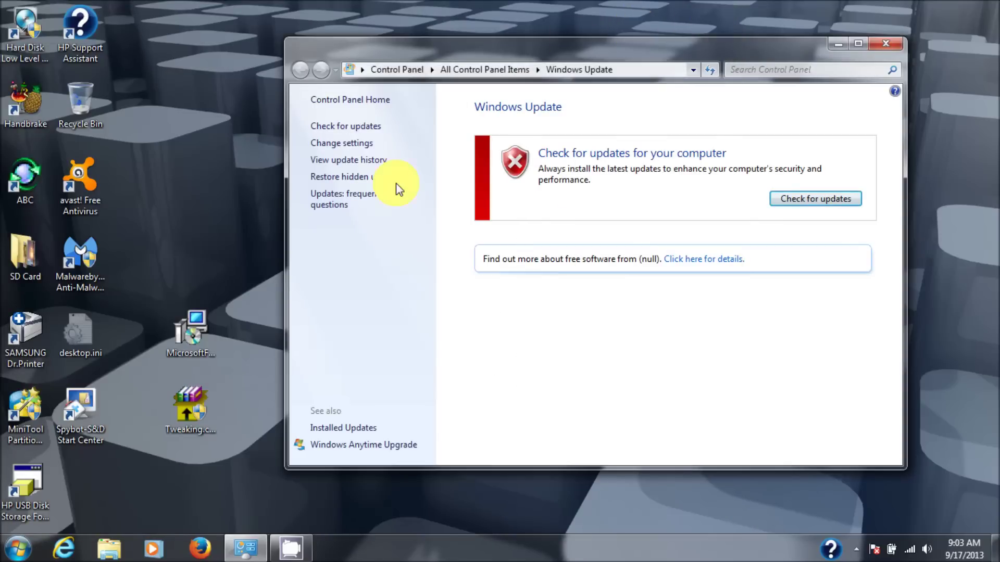
Run MicrosoftFixit50202.msi from the desktop and allow it through the Security Warning.
left_click(207, 349)
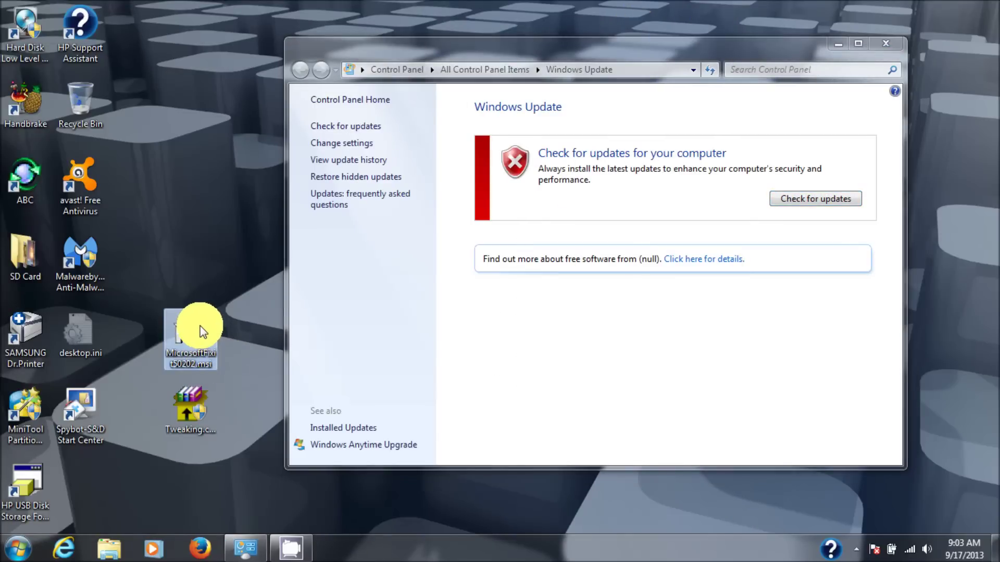
mouse_move(199, 326)
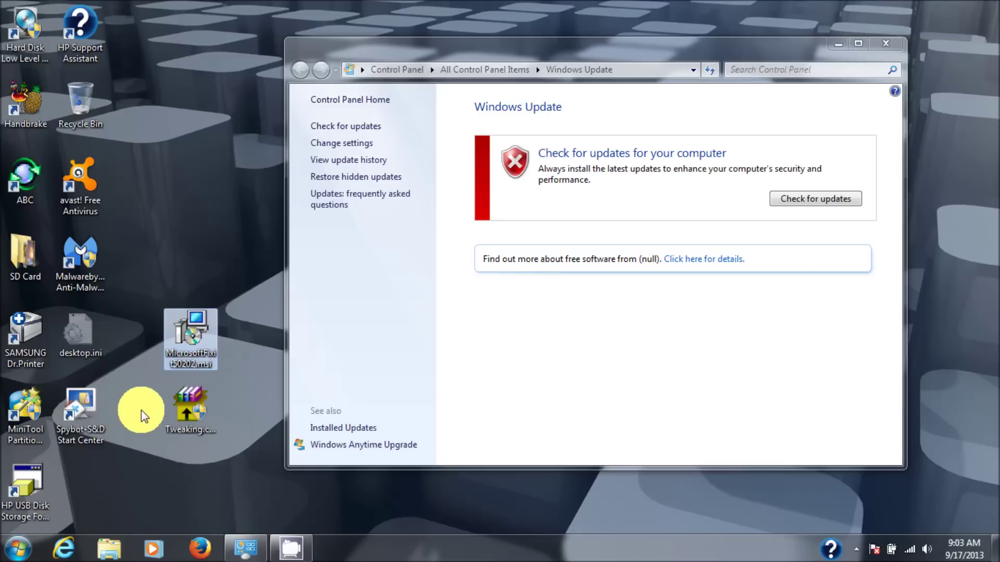
left_click(209, 339)
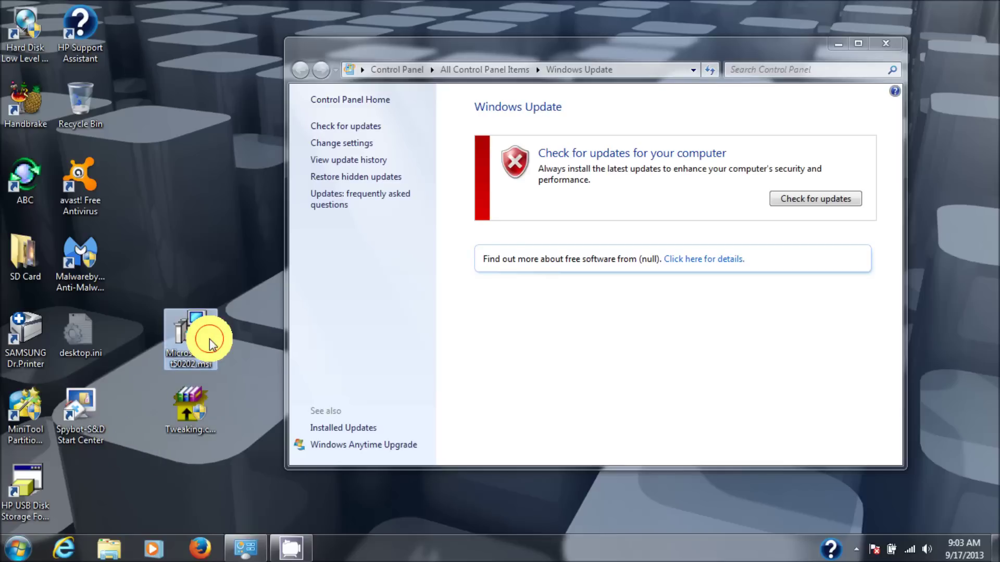
left_click(209, 340)
double_click(209, 339)
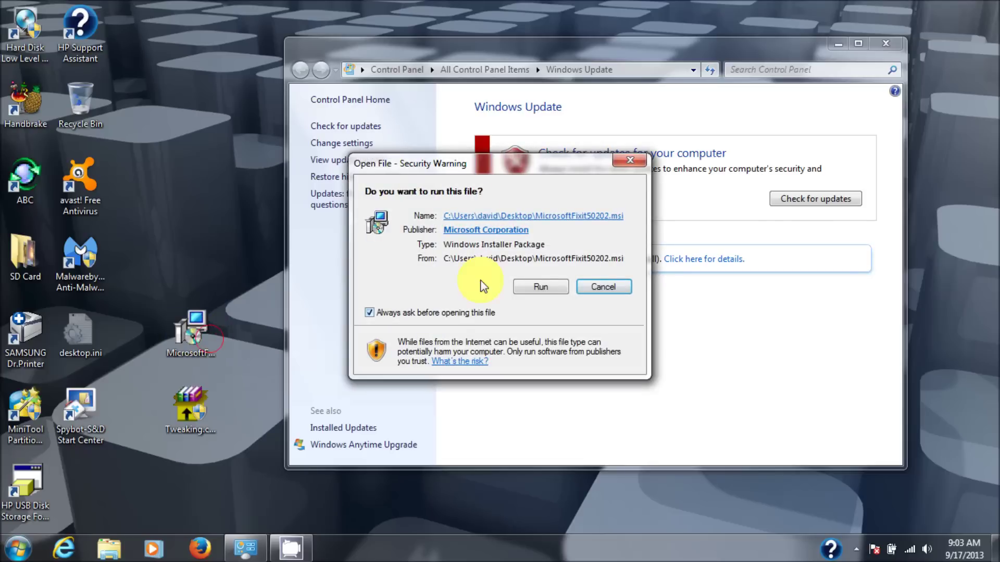
left_click(529, 283)
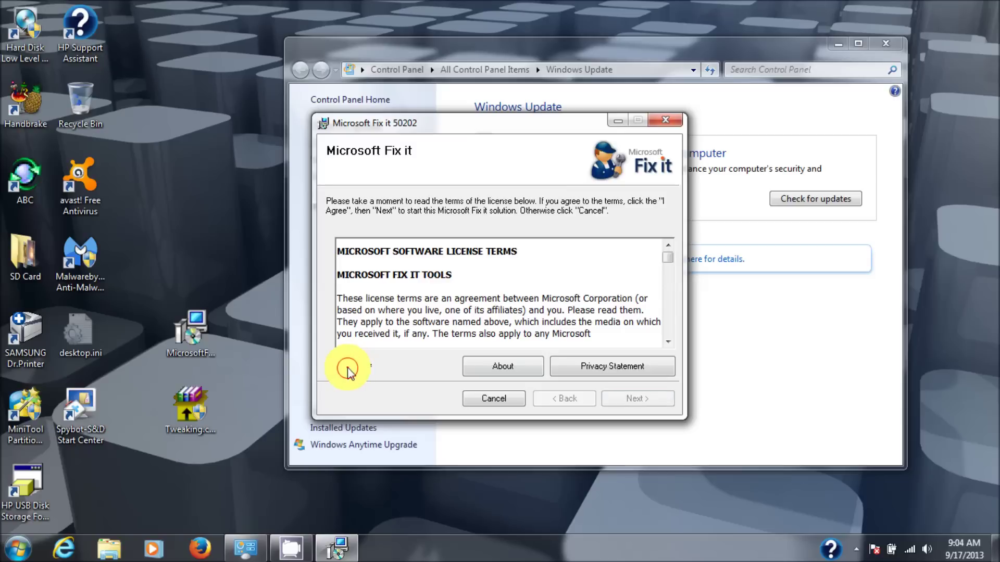
Accept the Fix it licence and start the repair with aggressive options left unchecked.
left_click(340, 365)
left_click(663, 402)
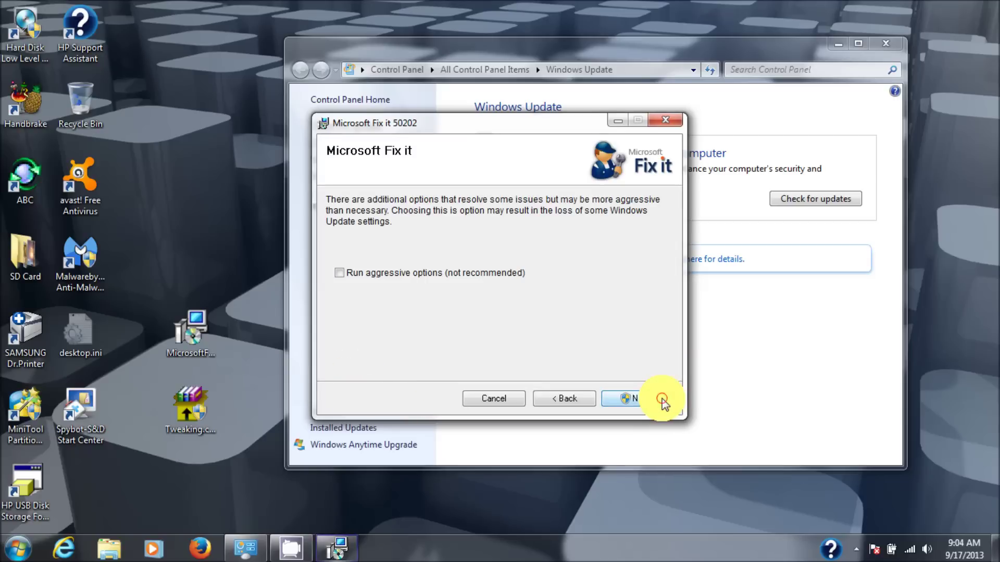
left_click(633, 404)
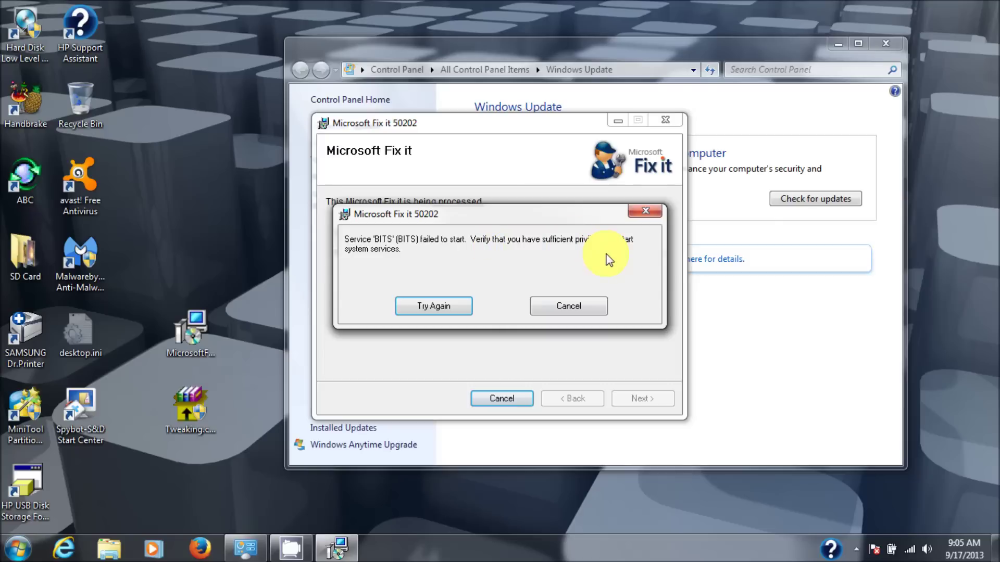
Cancel the fix after the BITS error, close the failed wizard and the Windows Update window.
left_click(557, 313)
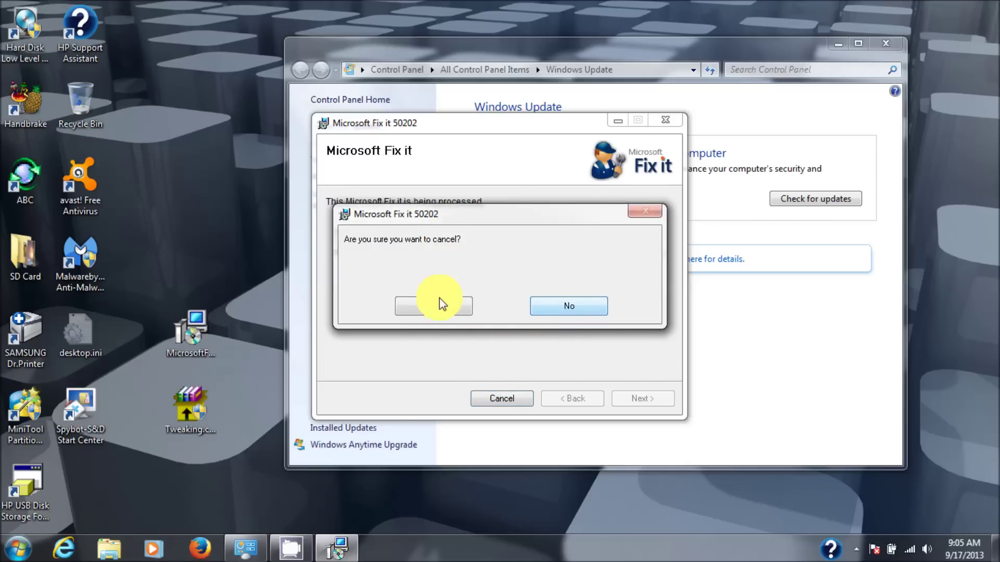
left_click(436, 314)
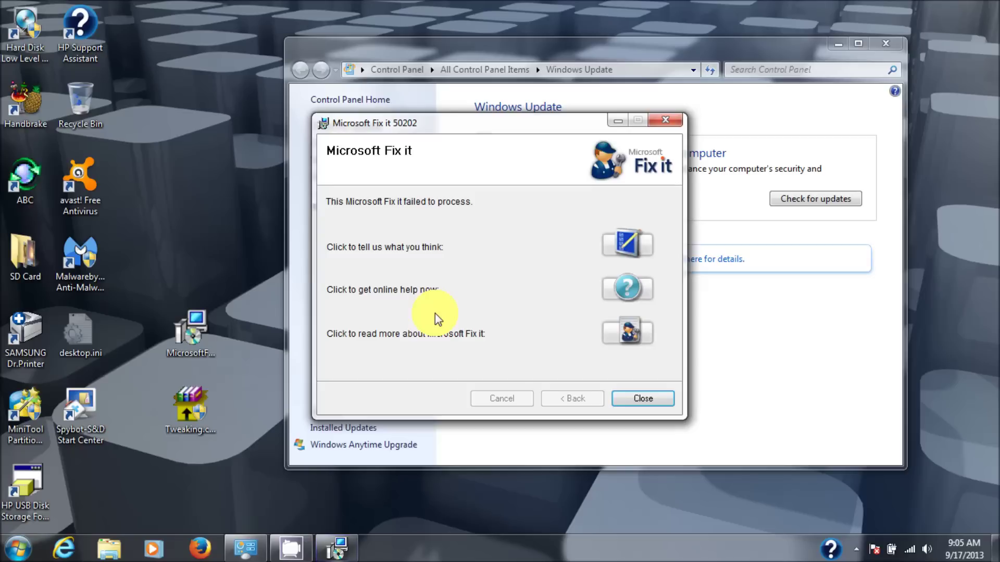
left_click(637, 399)
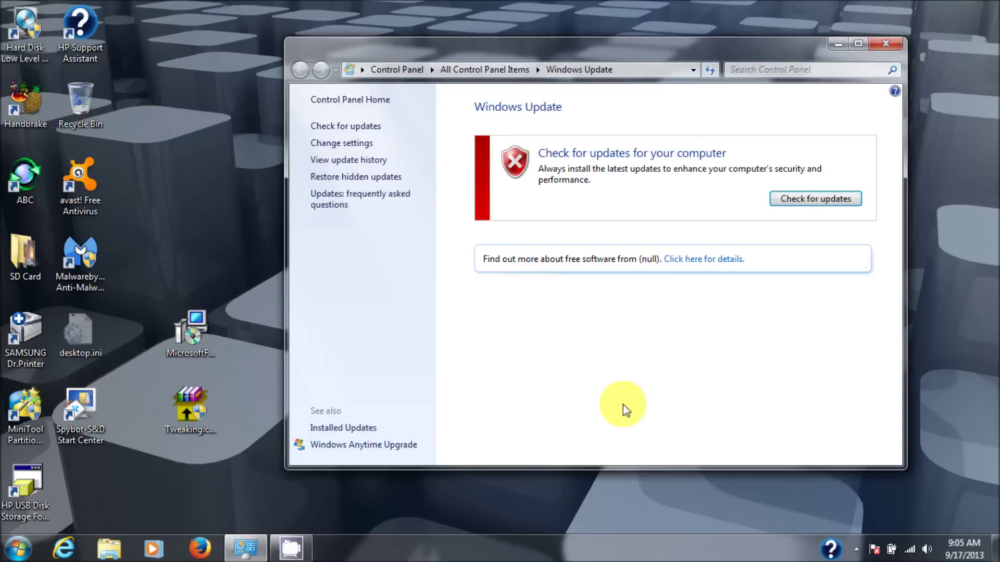
left_click(888, 41)
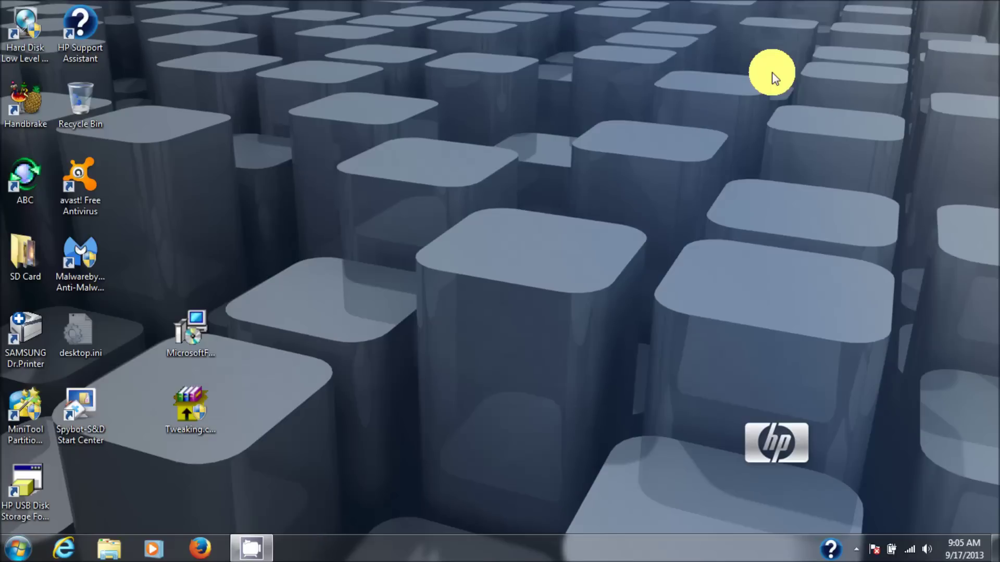
Launch Tweaking.com Reset Registry Permissions from the desktop and start the permissions reset.
left_click(205, 417)
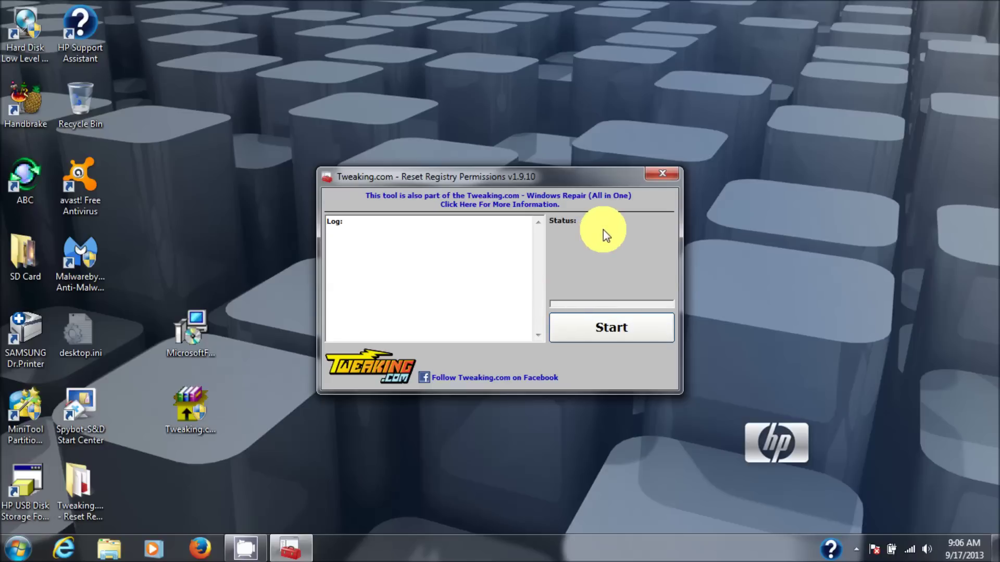
left_click(614, 336)
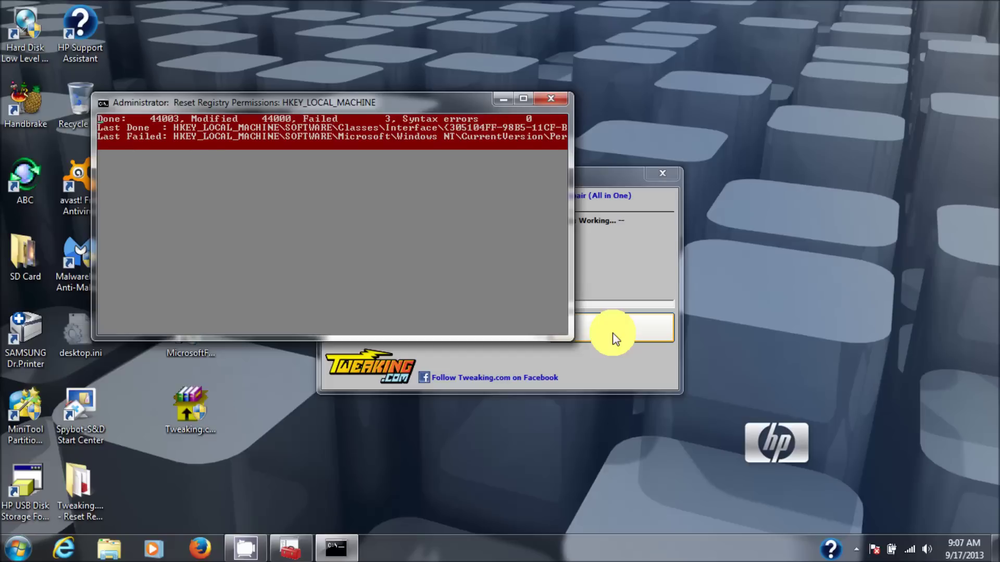
Wait for all three passes to finish and highlight the 00:03:29 total repair time in the log.
left_click(858, 552)
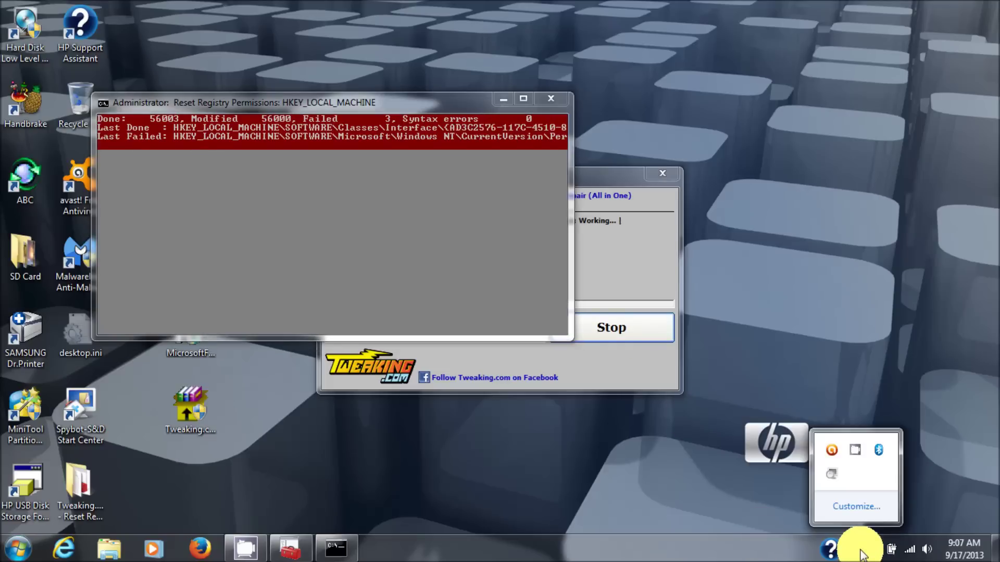
right_click(863, 458)
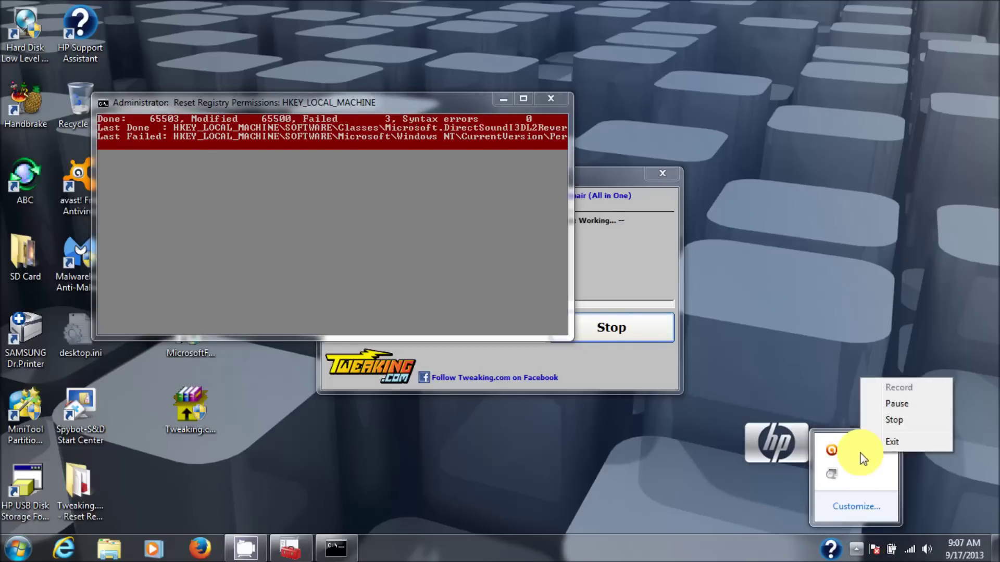
left_click(892, 402)
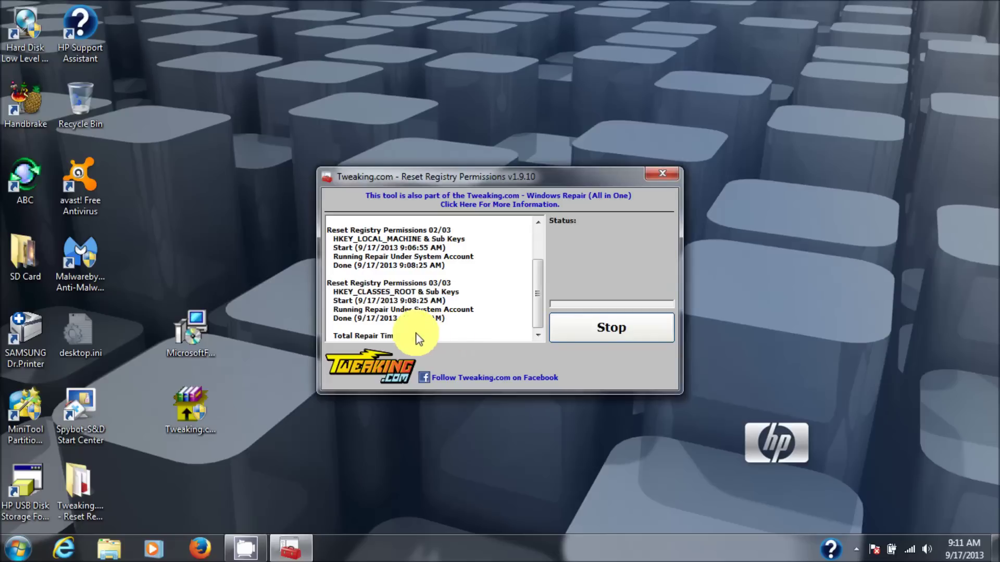
left_click(394, 335)
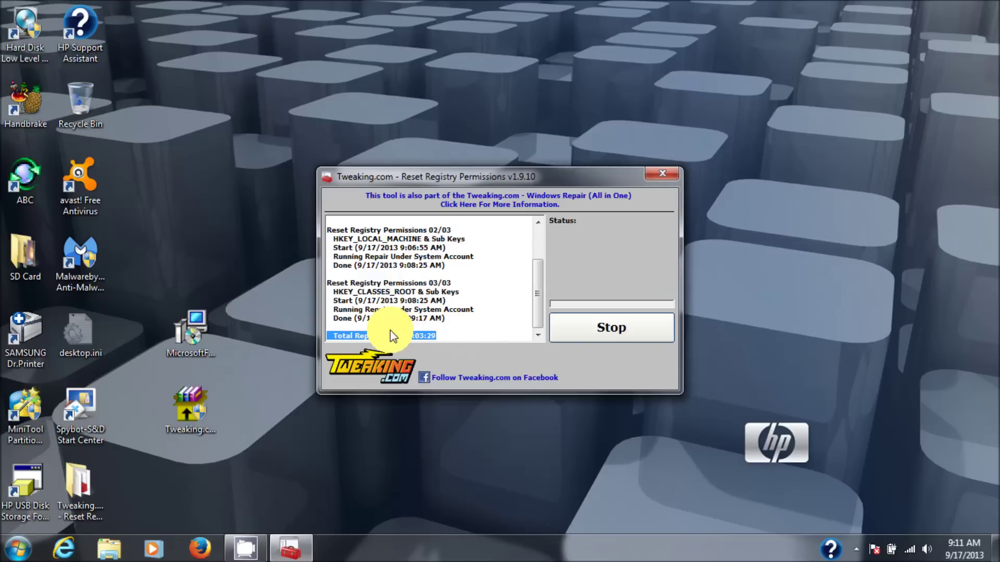
Close Reset Registry Permissions after checking the log, and cancel the Program Compatibility Assistant prompt.
left_click(350, 333)
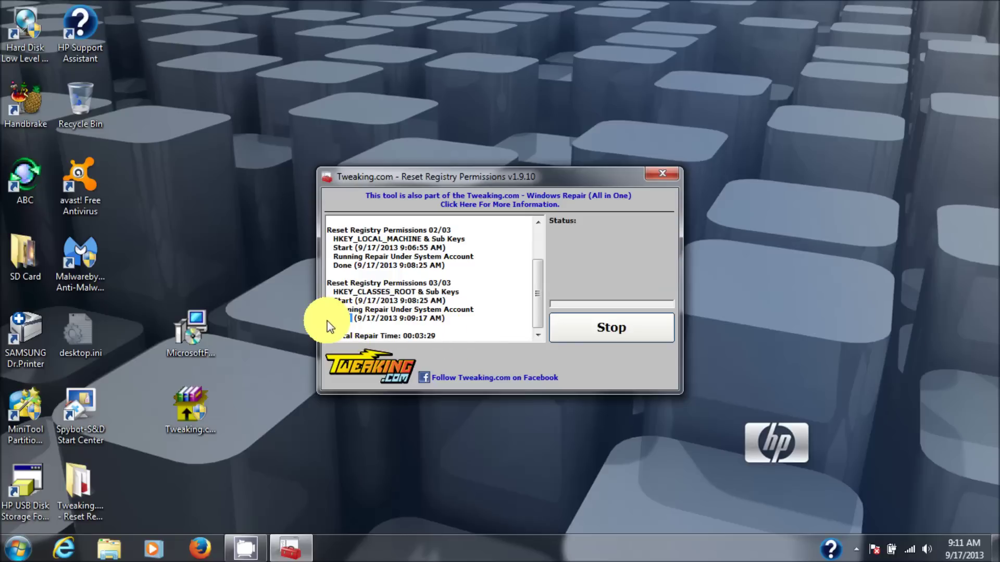
double_click(339, 318)
left_click(497, 339)
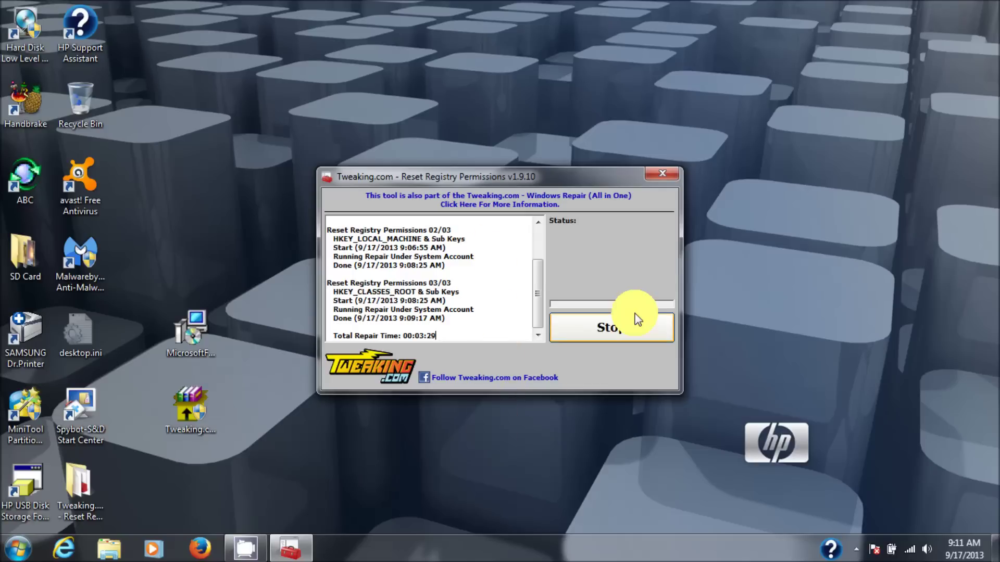
left_click(666, 178)
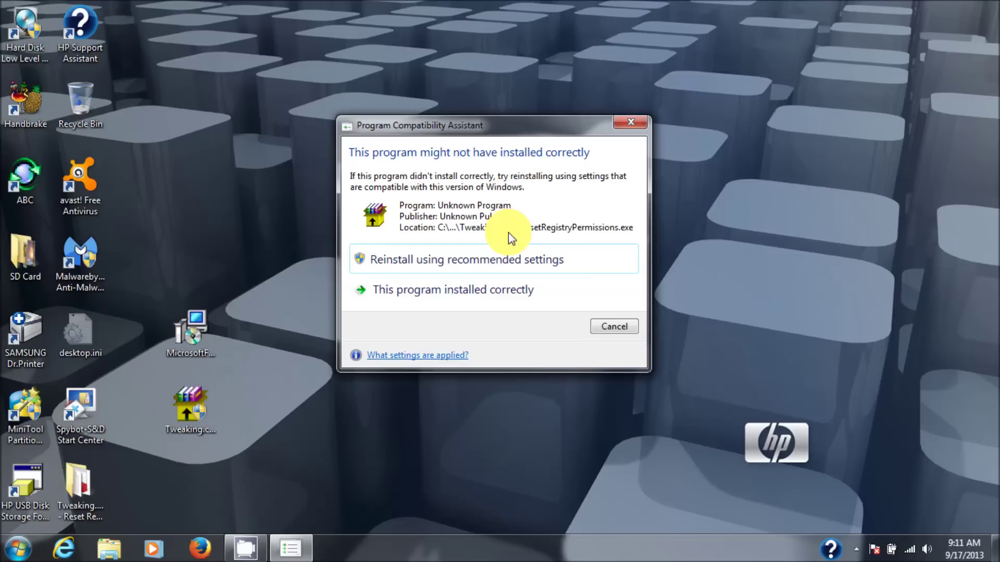
left_click(605, 329)
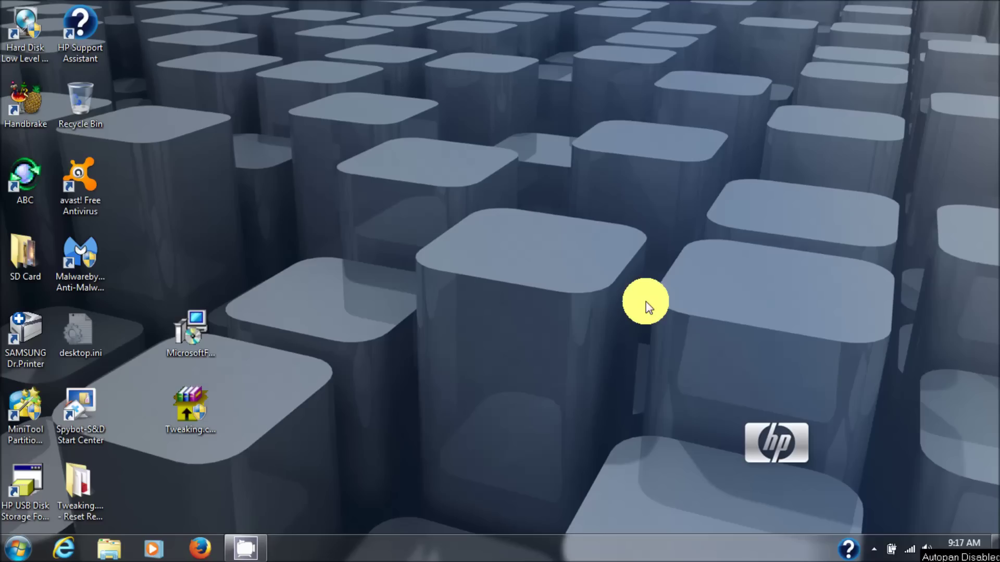
Launch MicrosoftFixit50202.msi from the desktop and allow it to run.
left_click(194, 433)
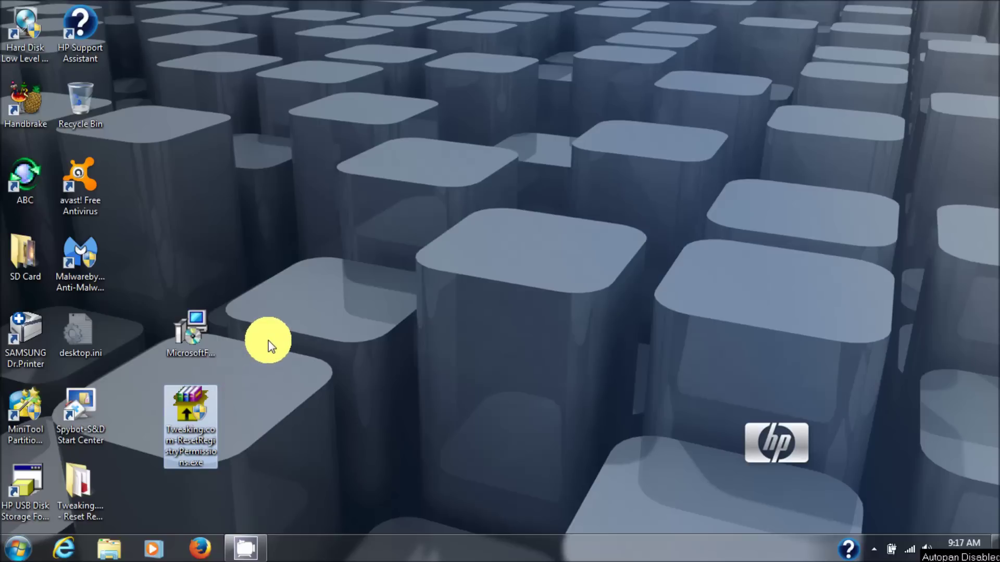
left_click(202, 330)
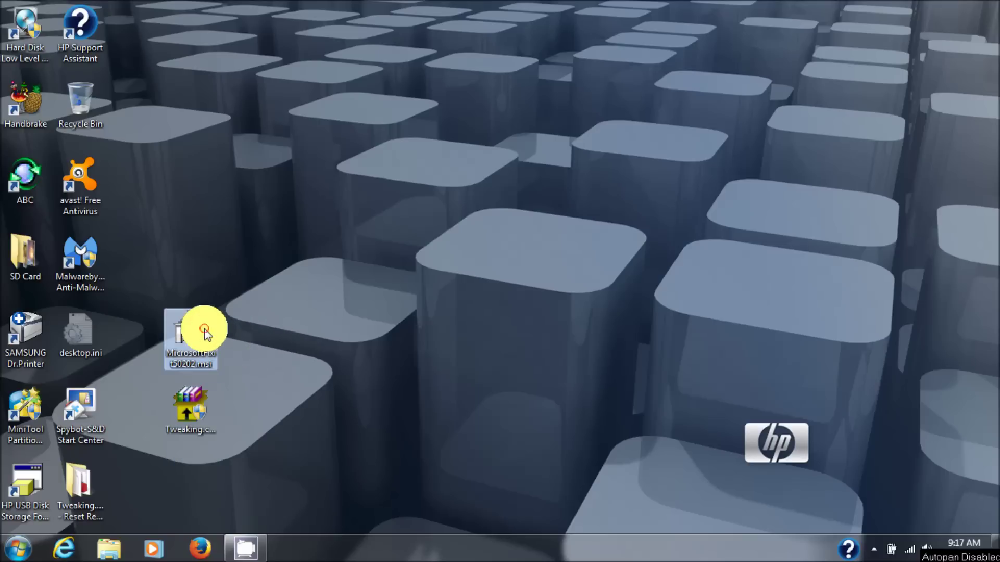
double_click(204, 329)
left_click(204, 329)
double_click(204, 329)
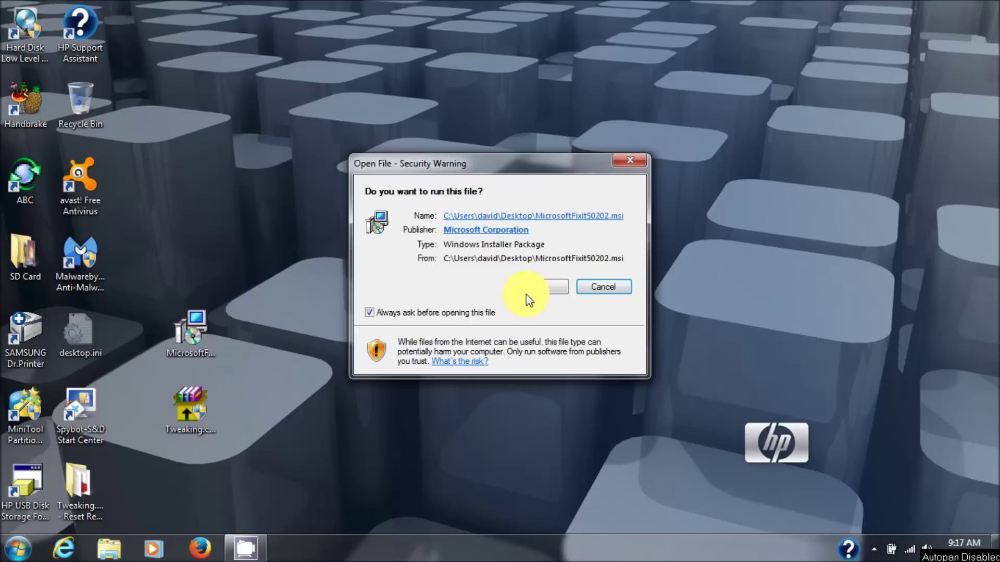
left_click(542, 280)
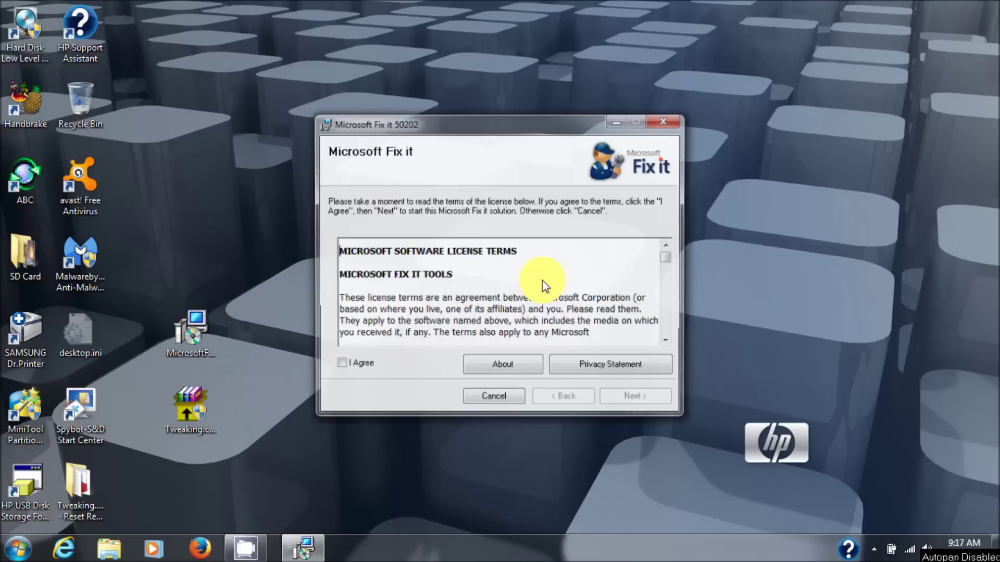
Accept the licence and start the Fix it repair with aggressive options left off.
left_click(360, 366)
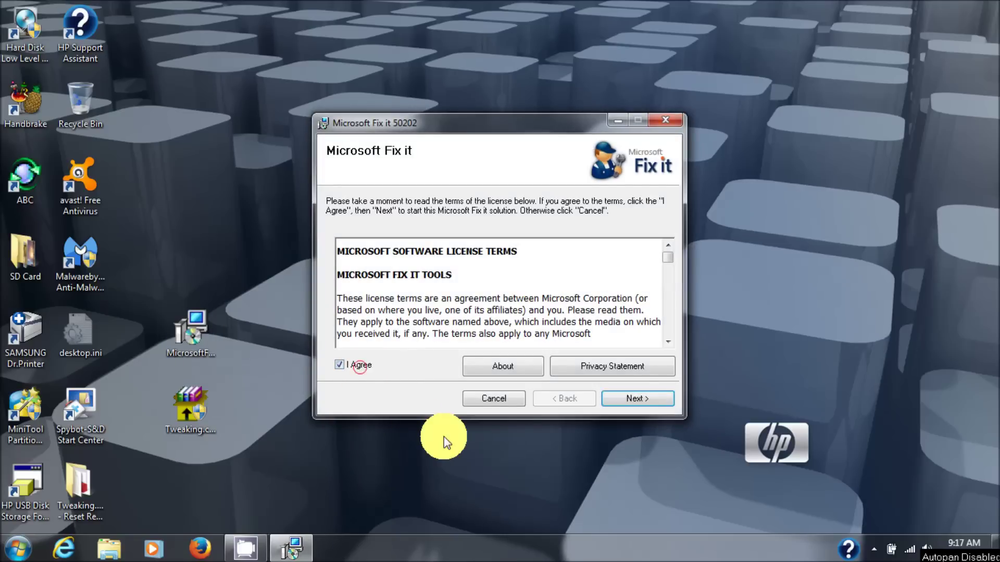
left_click(640, 400)
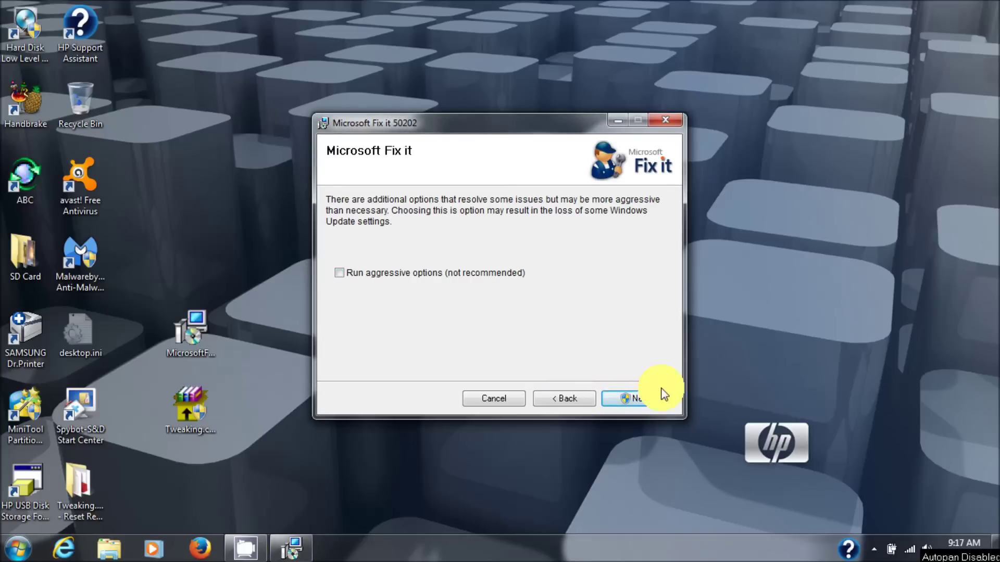
left_click(654, 404)
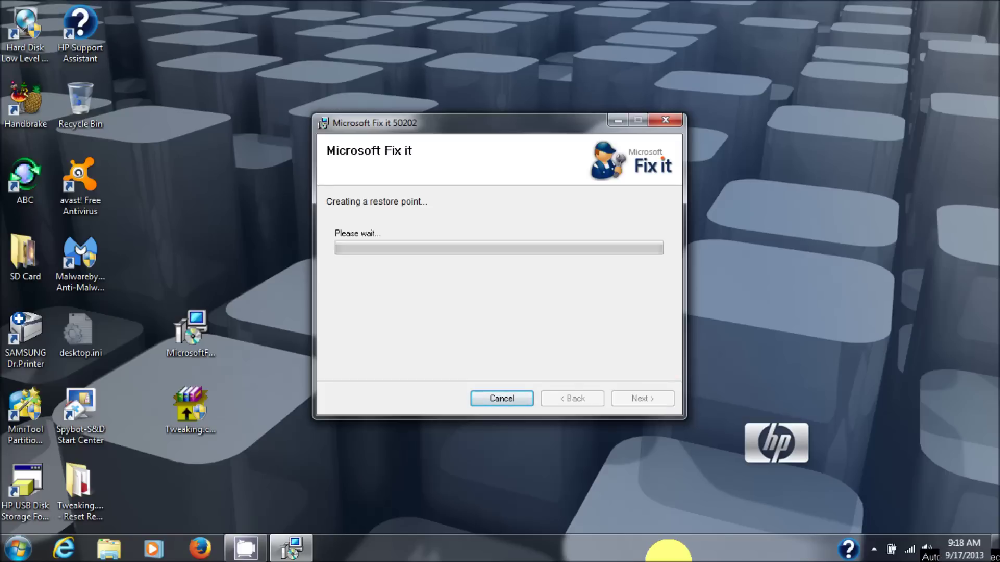
left_click(812, 238)
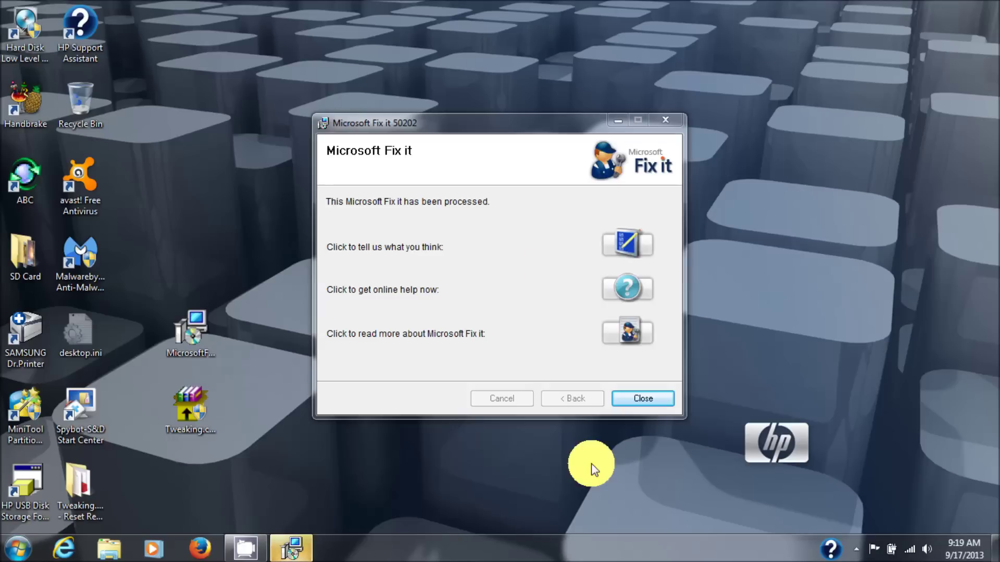
Close the Fix it 50202 wizard once it reports being processed.
left_click(637, 406)
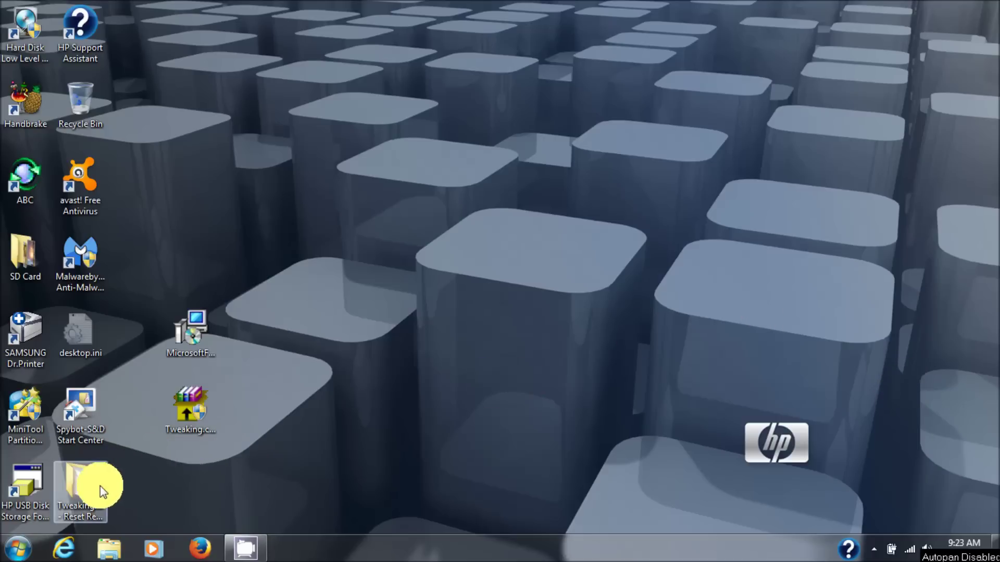
Launch Windows Update from the Start menu's All Programs list.
left_click(21, 551)
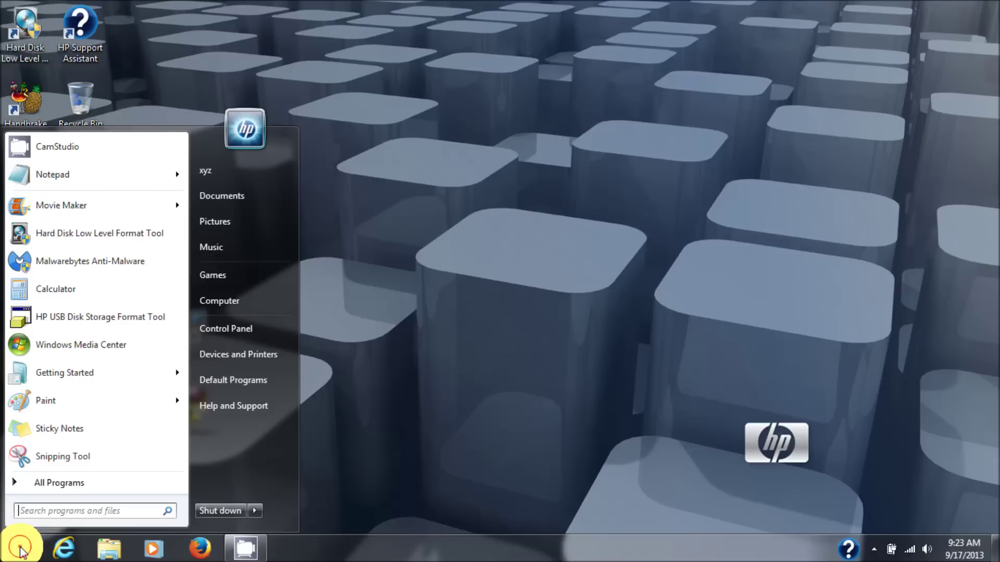
left_click(57, 493)
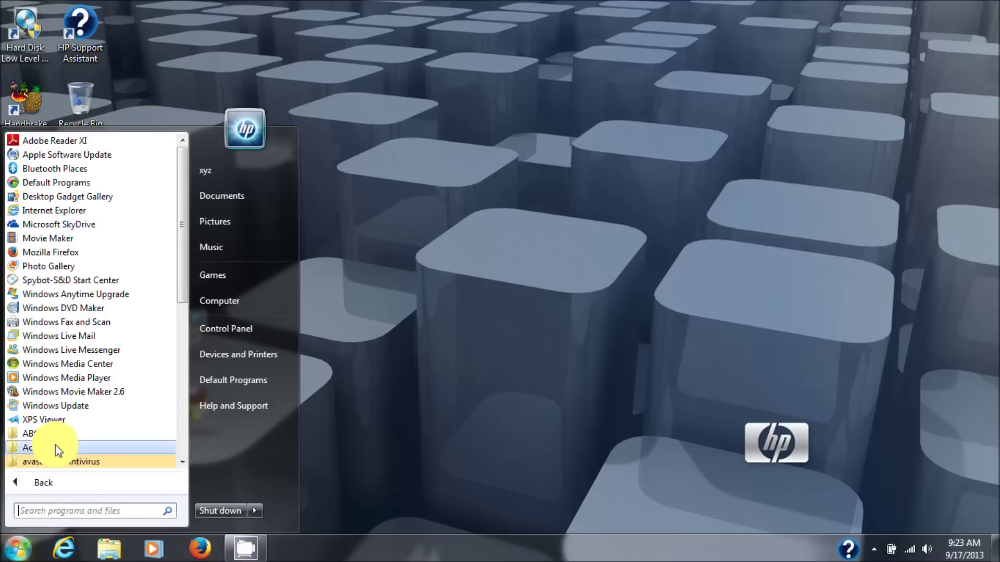
left_click(62, 409)
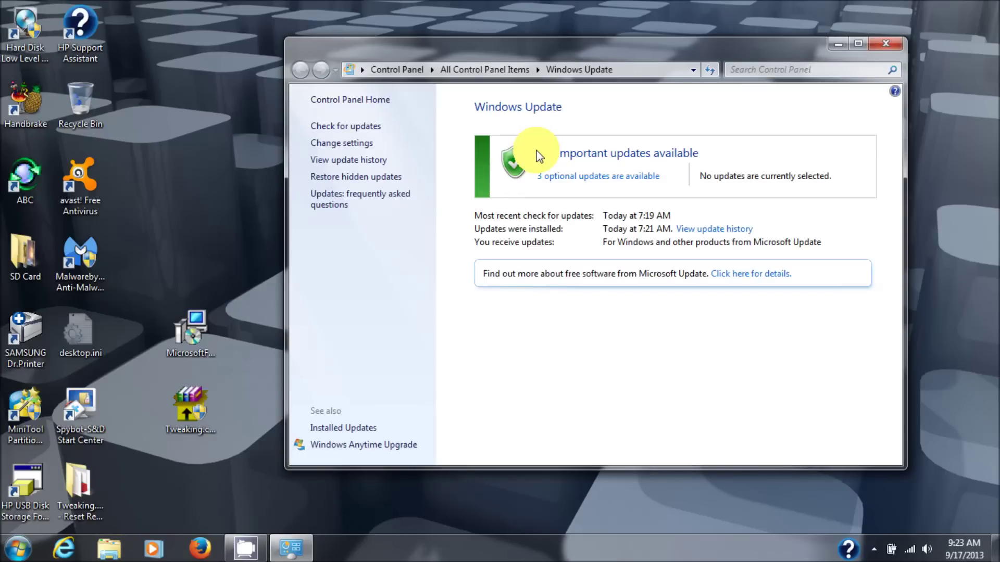
Start a new Check for updates run in the Windows Update pane.
left_click(367, 127)
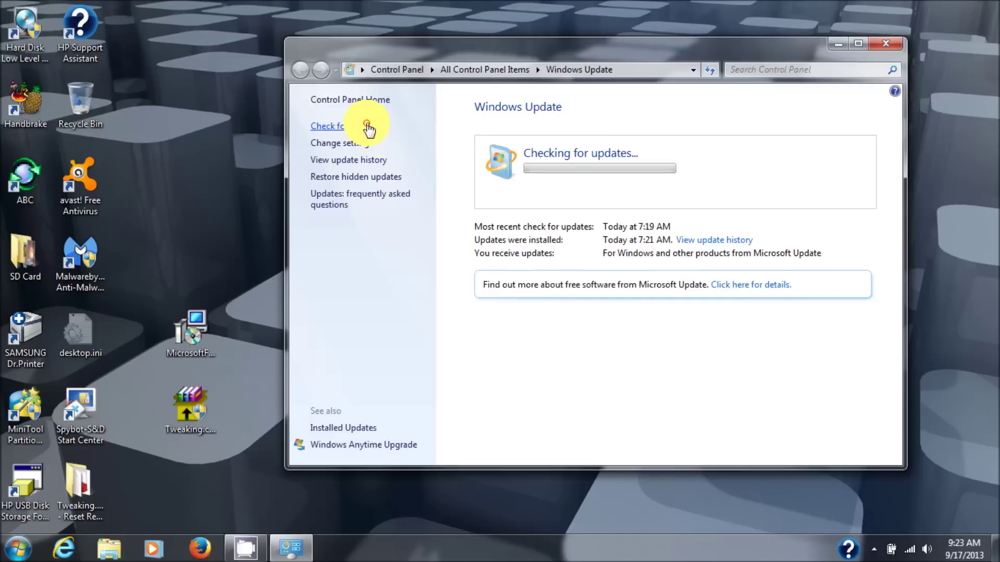